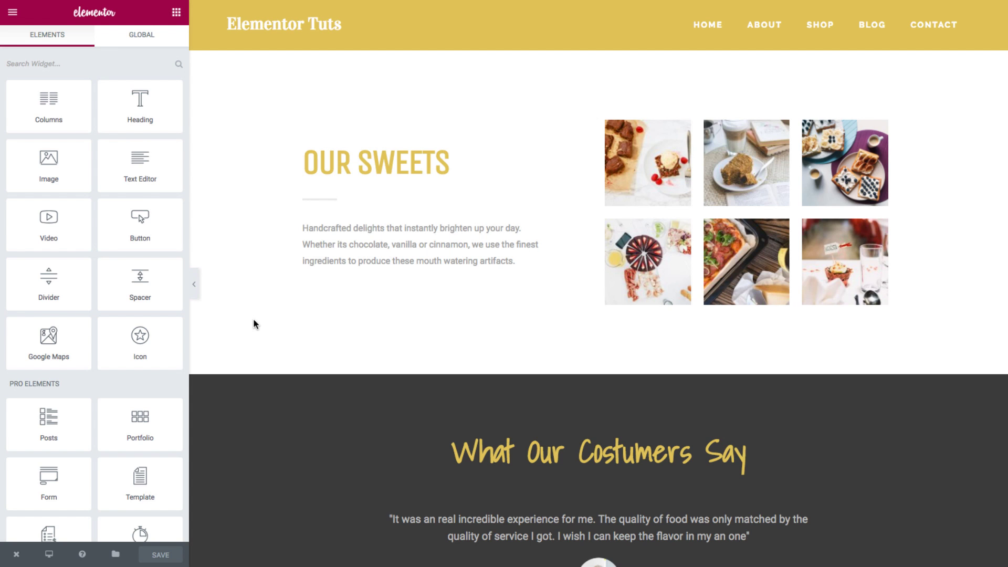
Save the customer testimonial widget as a global widget under the name 'featured testimonial'.
scroll(253, 321, down, 3)
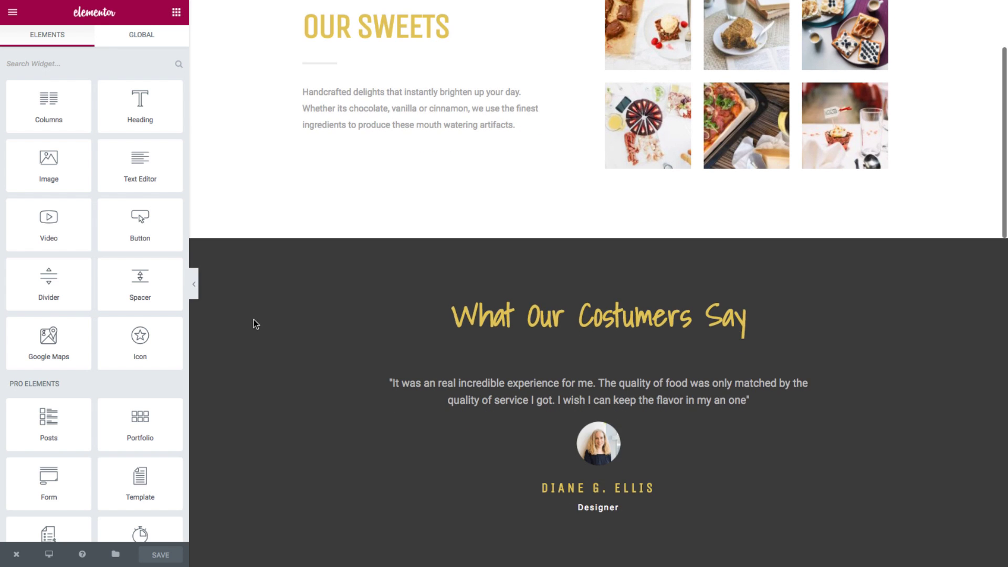
scroll(254, 319, down, 1)
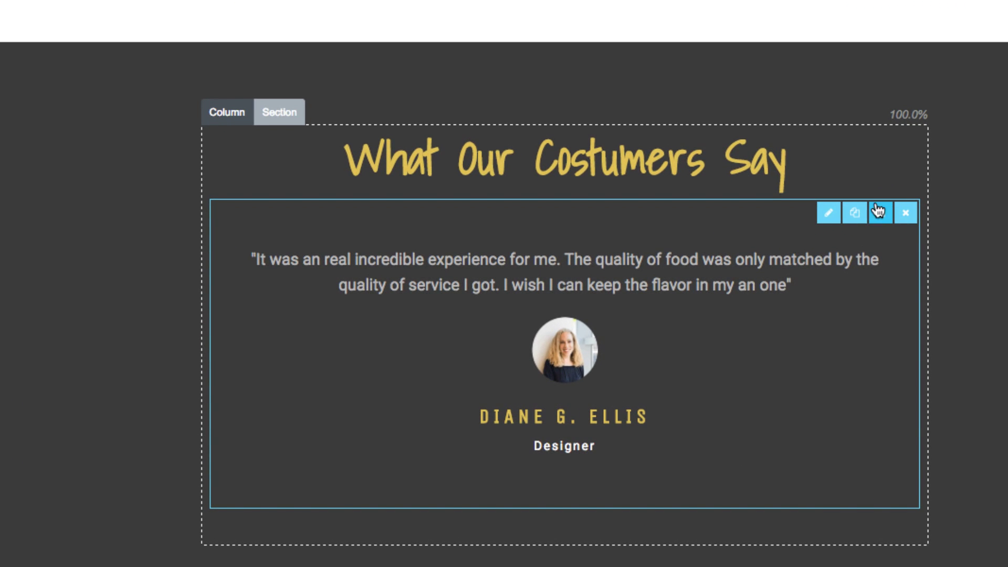
click(882, 220)
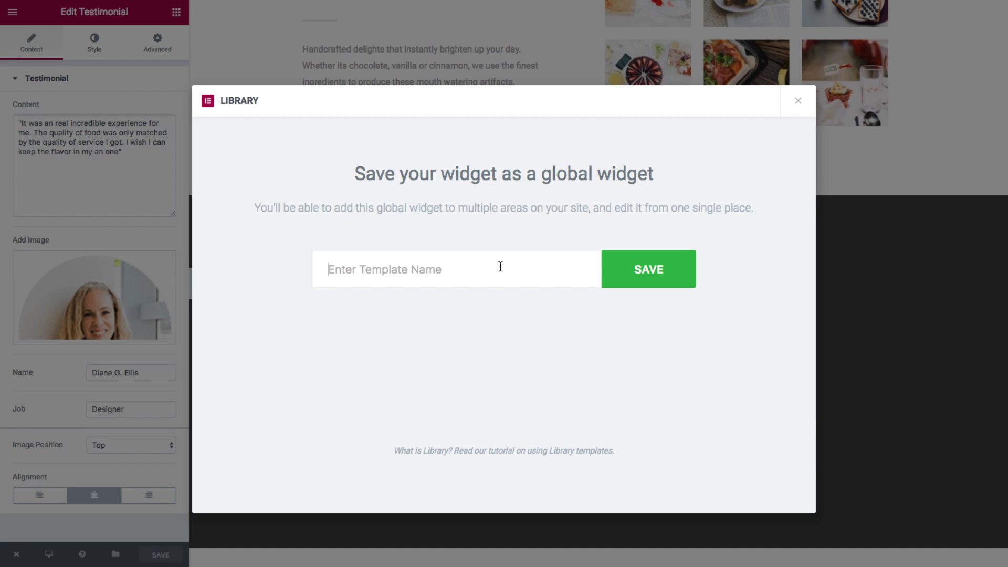
text(featured testimonial)
click(646, 276)
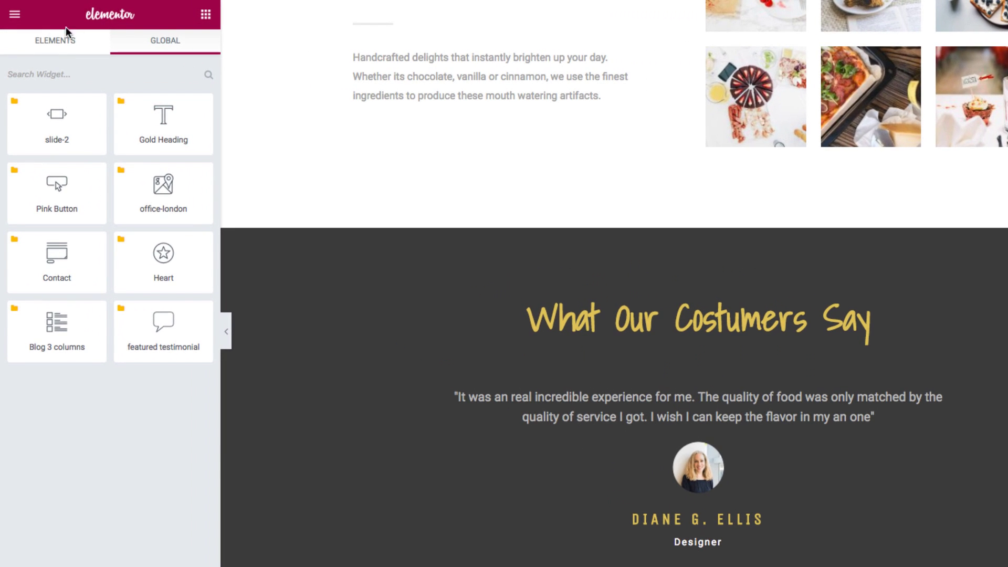
Leave the basic widgets list and open the testimonial's Global Editing panel, showing it locked.
click(56, 52)
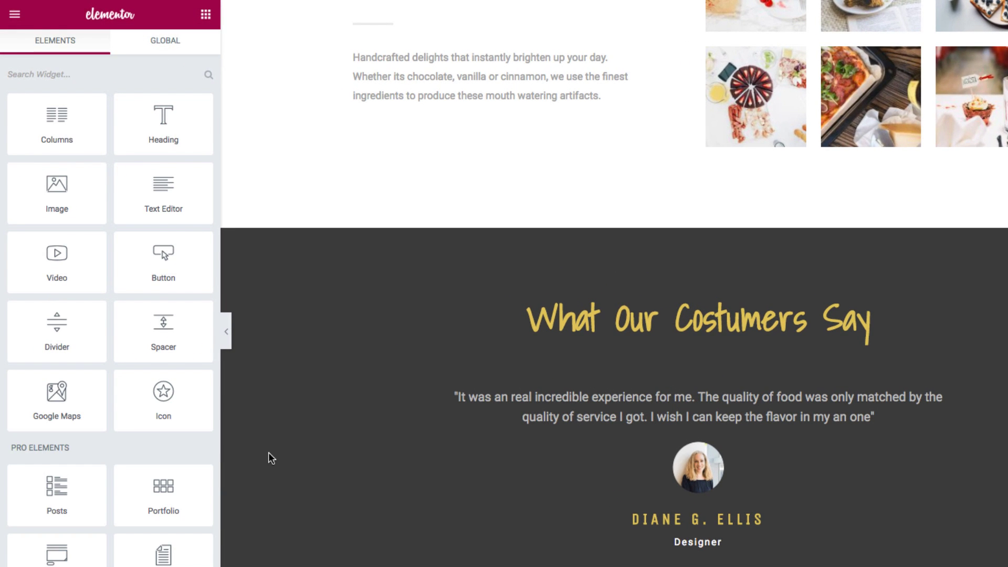
mouse_move(736, 455)
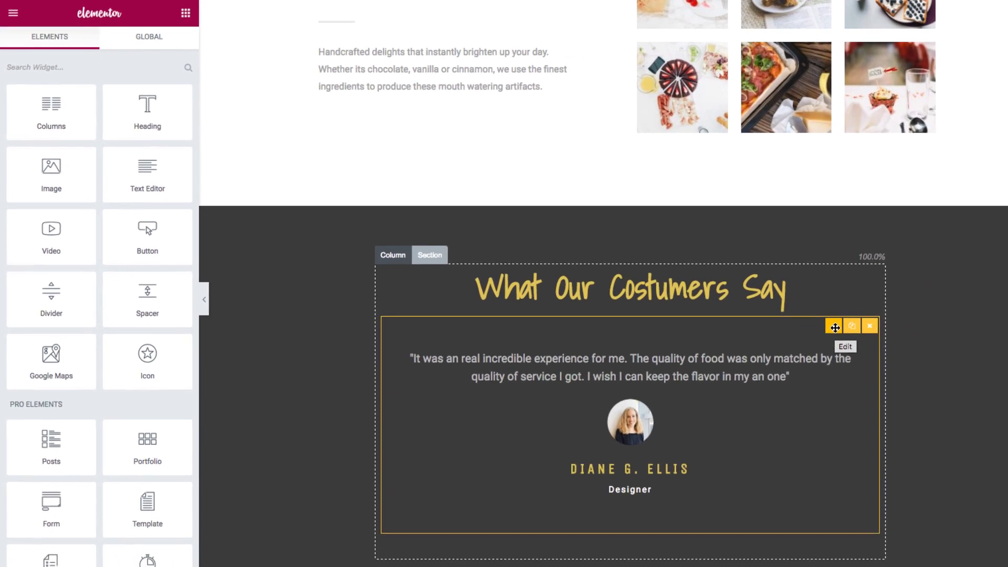
click(835, 328)
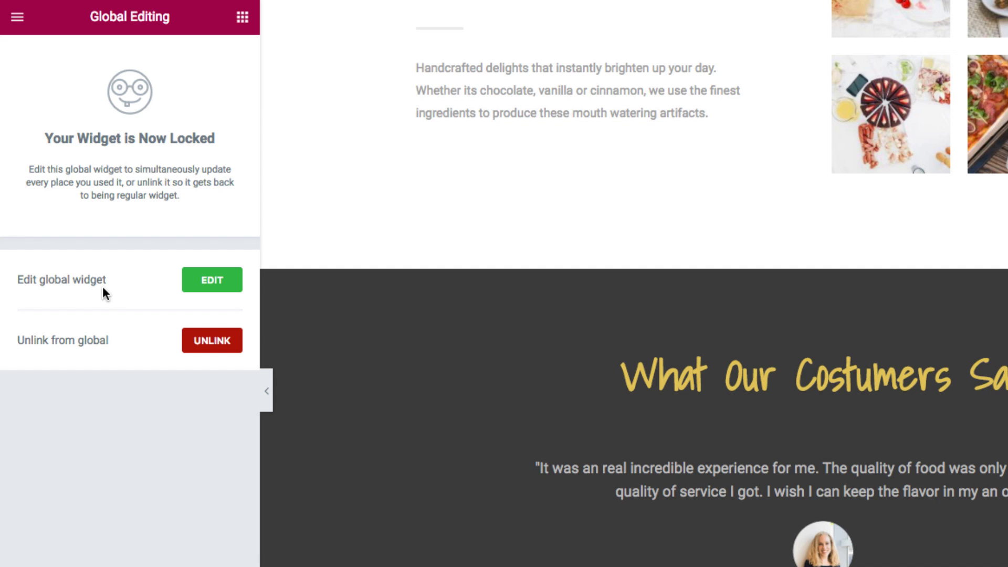
click(196, 285)
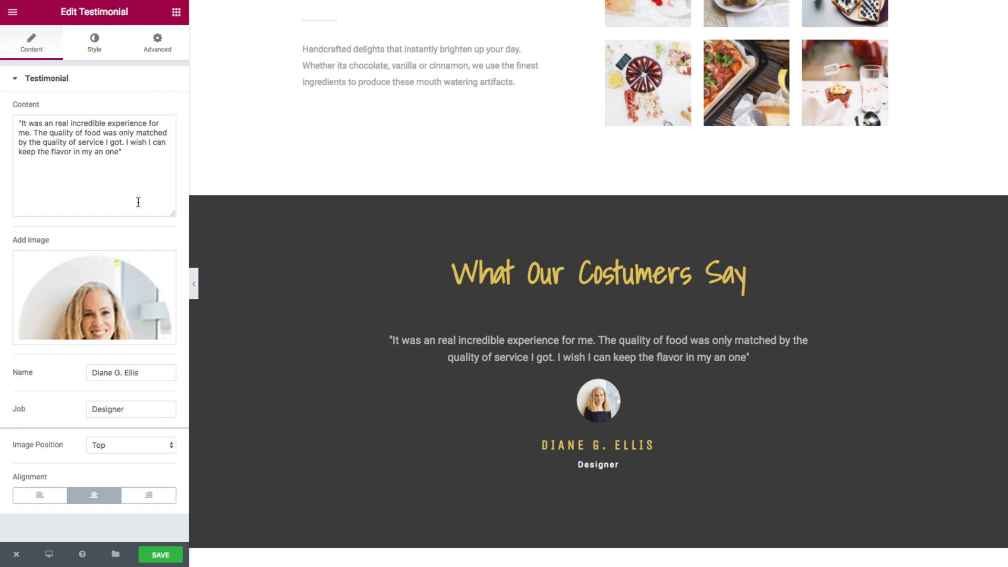
mouse_move(767, 357)
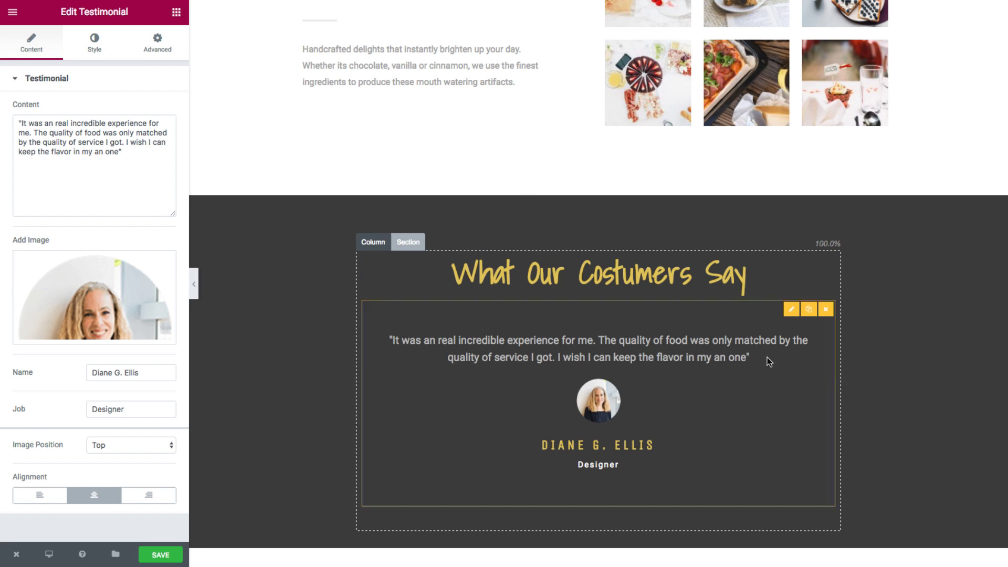
click(786, 314)
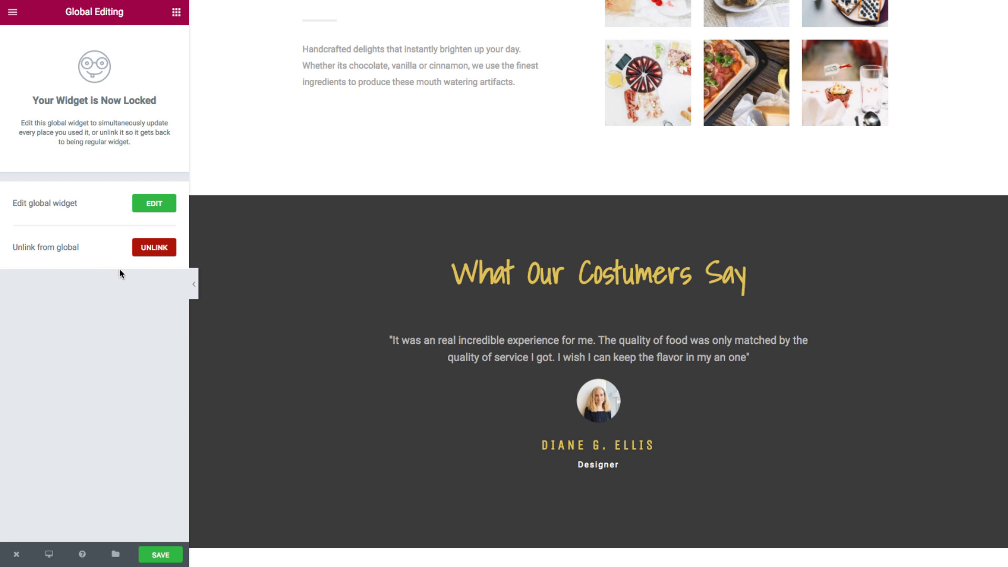
Unlink this page's testimonial from its global widget, confirming in the Unlink Widget dialog.
click(163, 248)
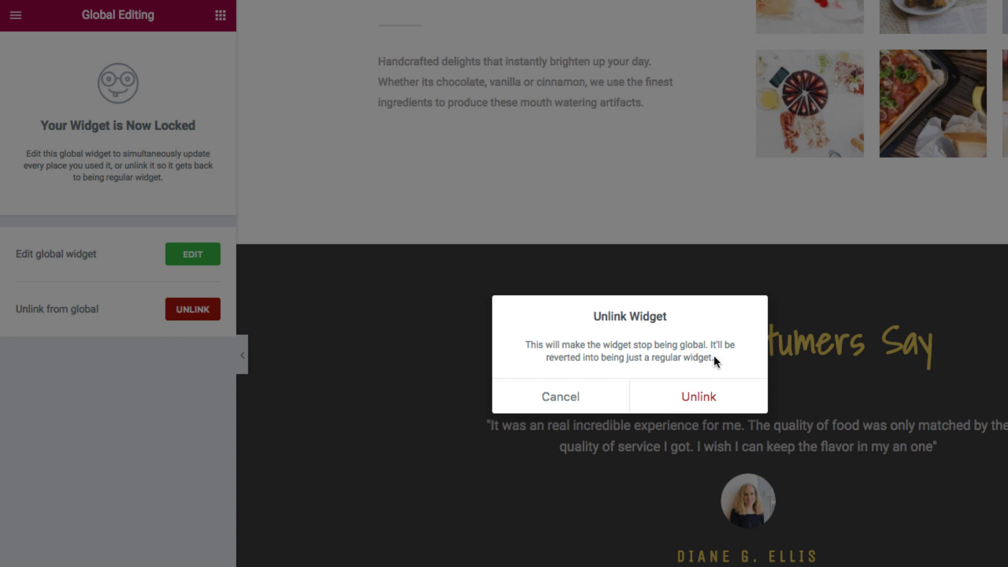
click(738, 393)
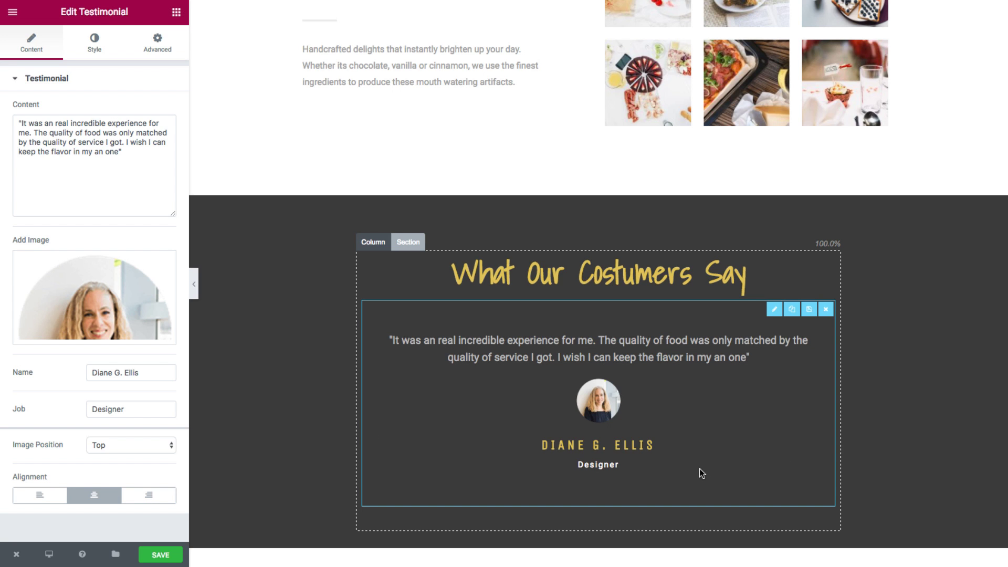
scroll(310, 512, up, 1)
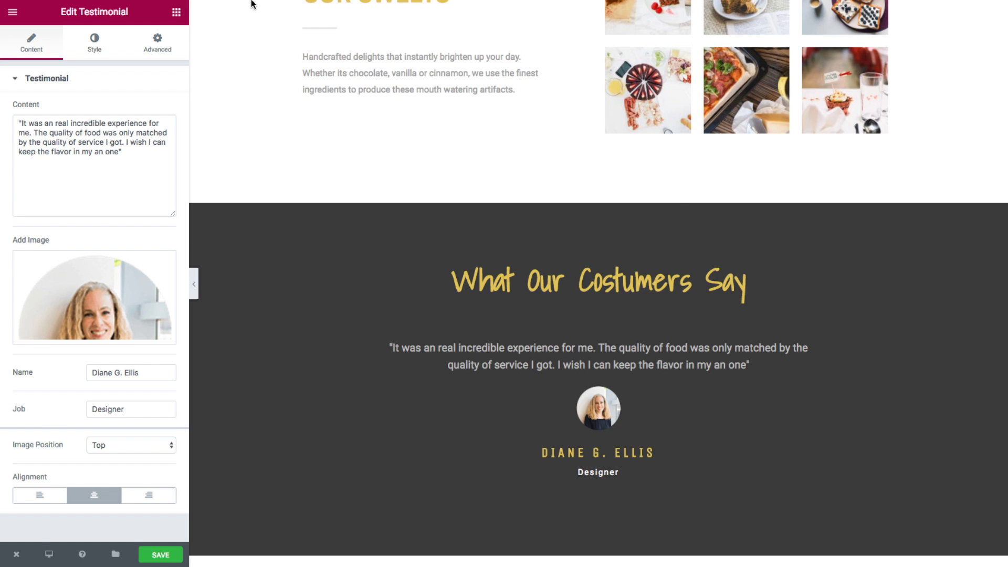
On the global-2 page, drag 'featured testimonial' from the GLOBAL list into the empty dark column.
click(105, 21)
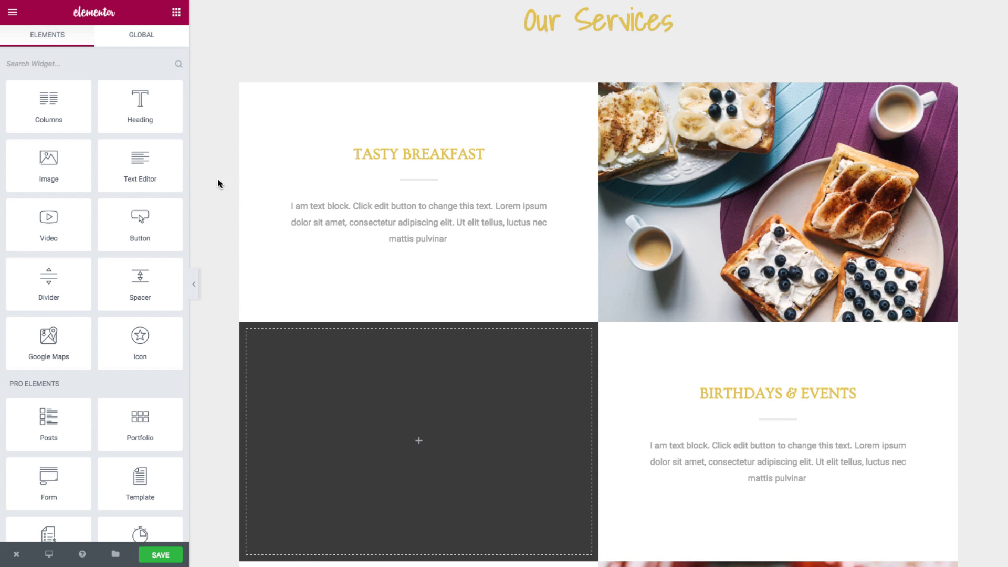
click(139, 36)
drag(140, 286, 406, 427)
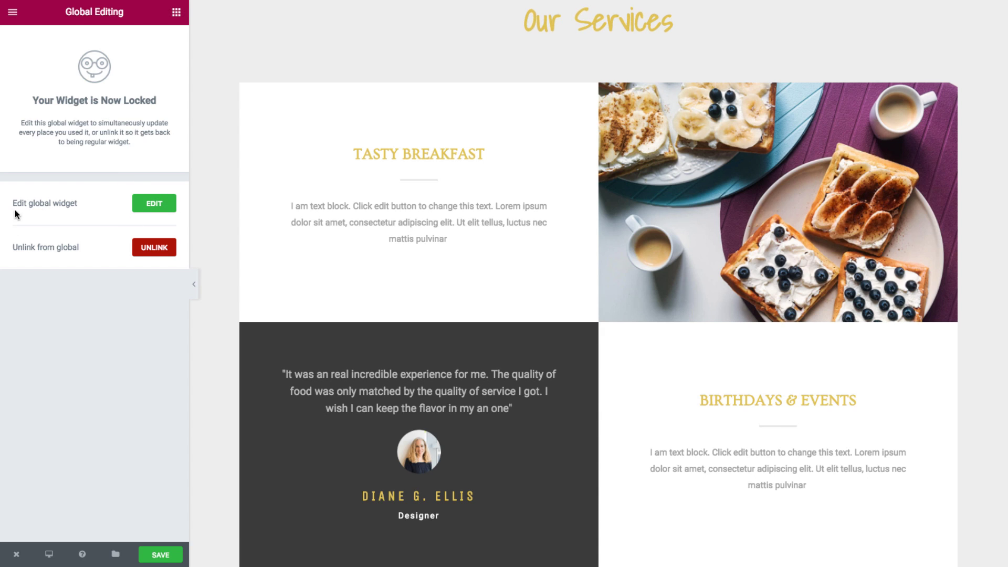
Replace the global testimonial's photo with the man's portrait Walter.jpg.
click(146, 211)
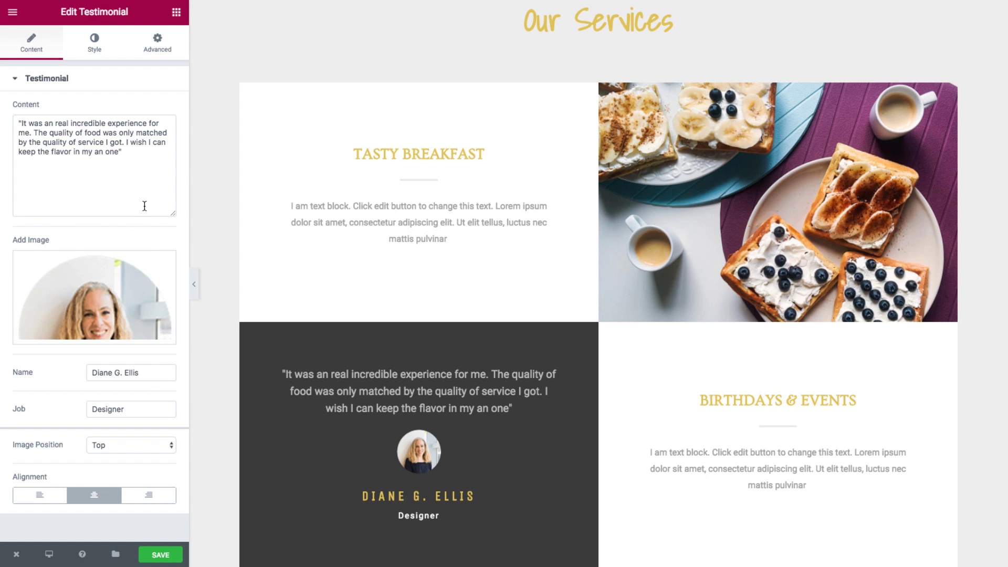
click(140, 281)
click(90, 160)
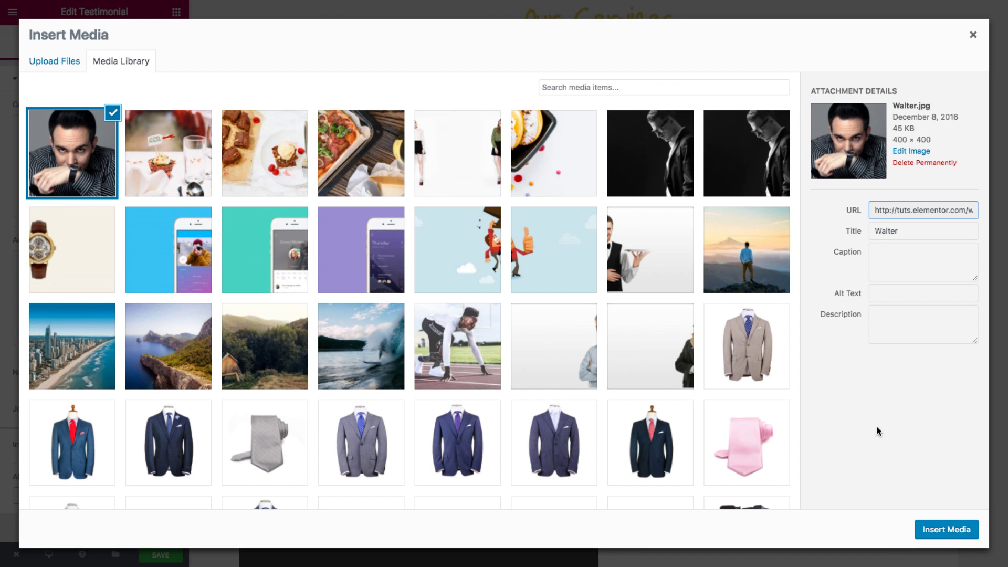
click(933, 529)
Change the author to a new person's name and the job from Designer to Lawyer, then save.
drag(141, 373, 69, 376)
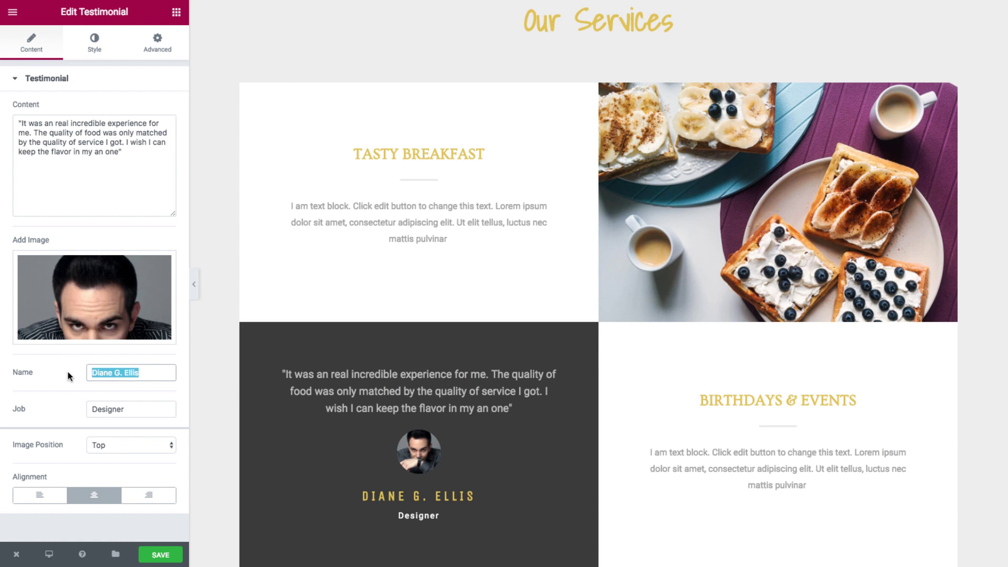
drag(129, 409, 61, 411)
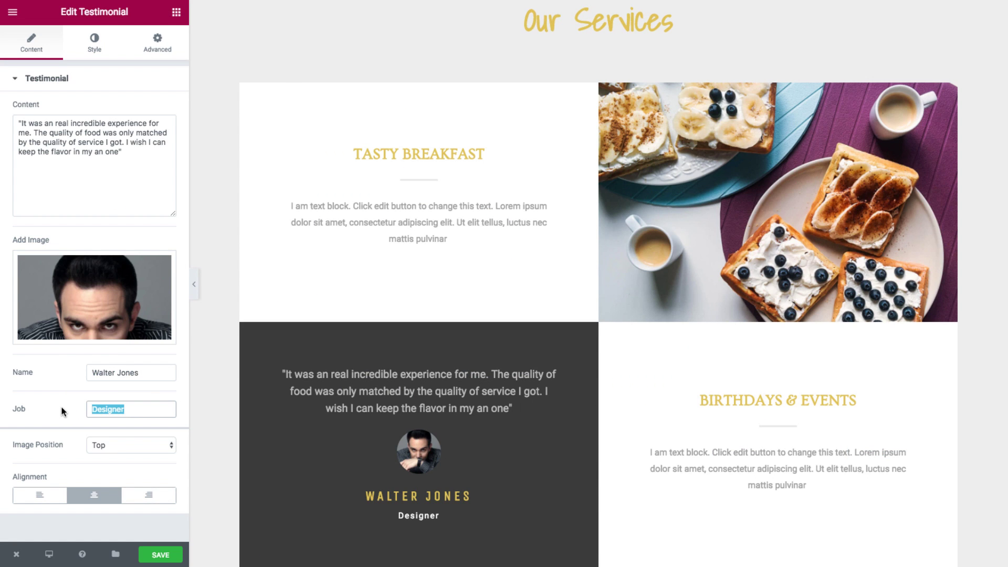
text(La)
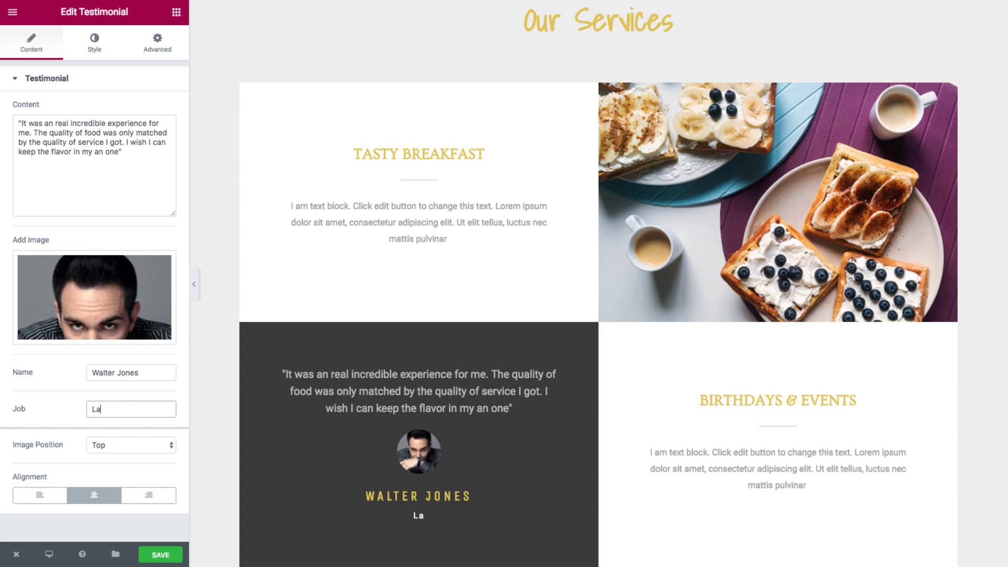
text(wyer)
click(147, 559)
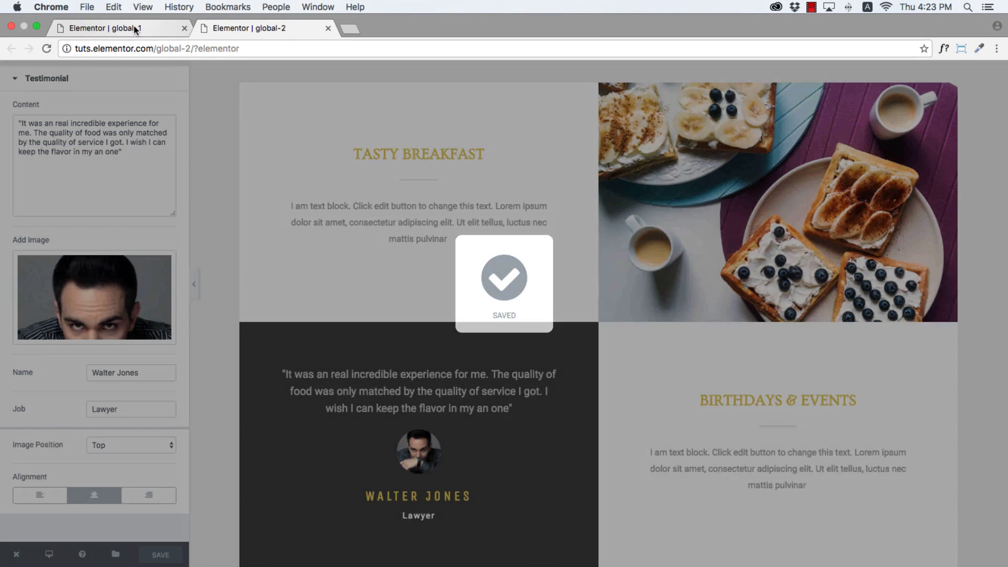
Reload the global-1 page editor and scroll to the testimonial showing the new portrait and Lawyer title.
click(134, 26)
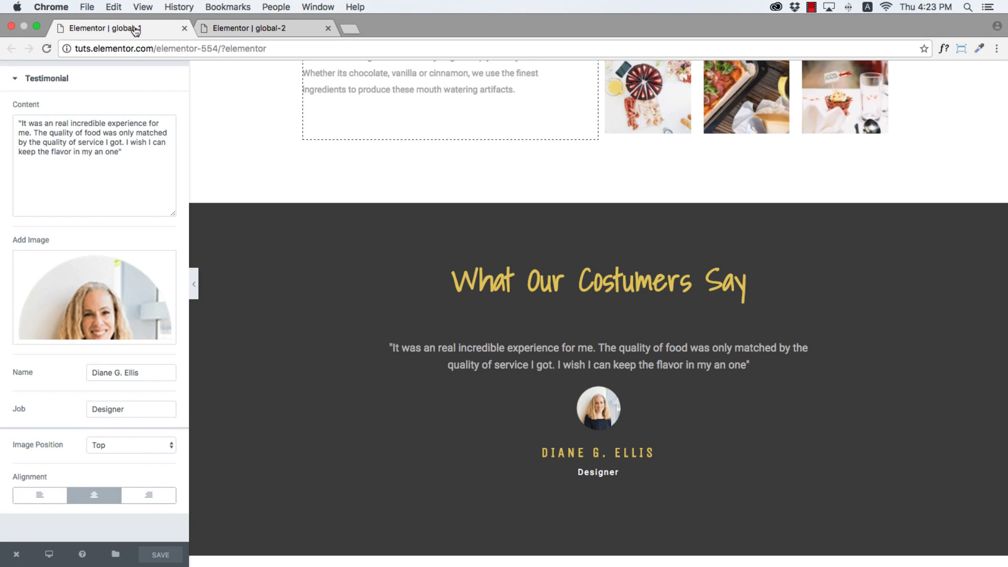
click(170, 47)
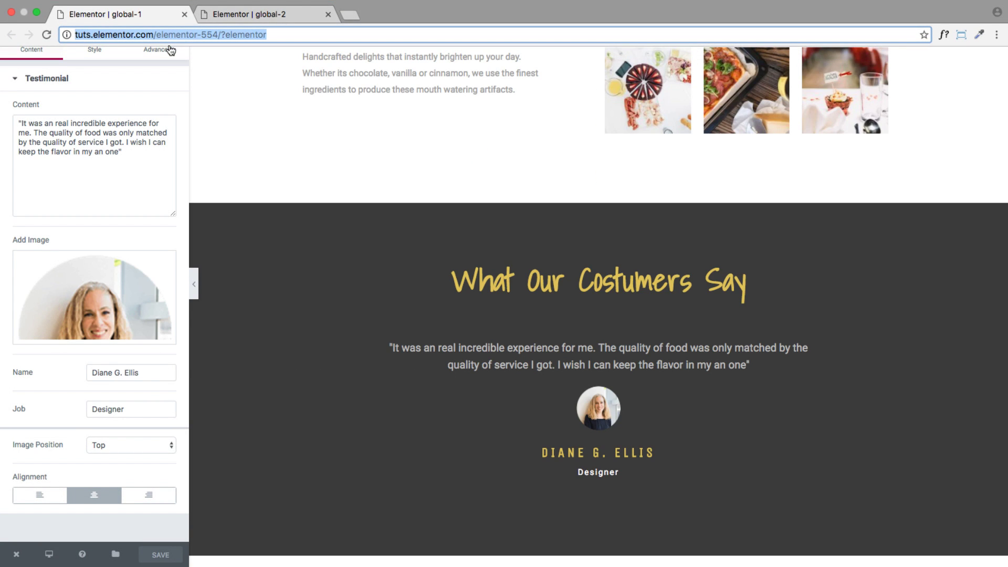
key(Return)
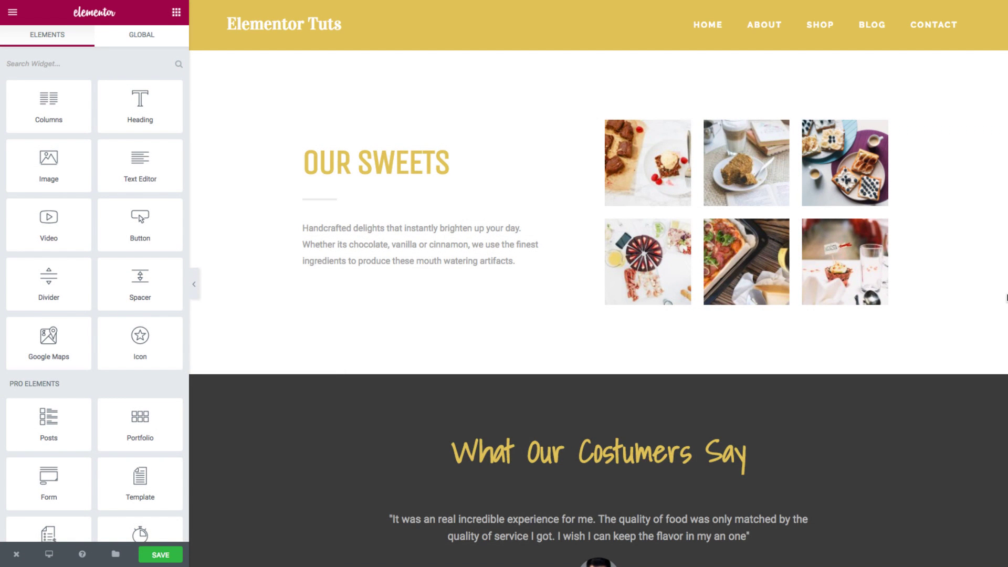
scroll(1006, 298, down, 5)
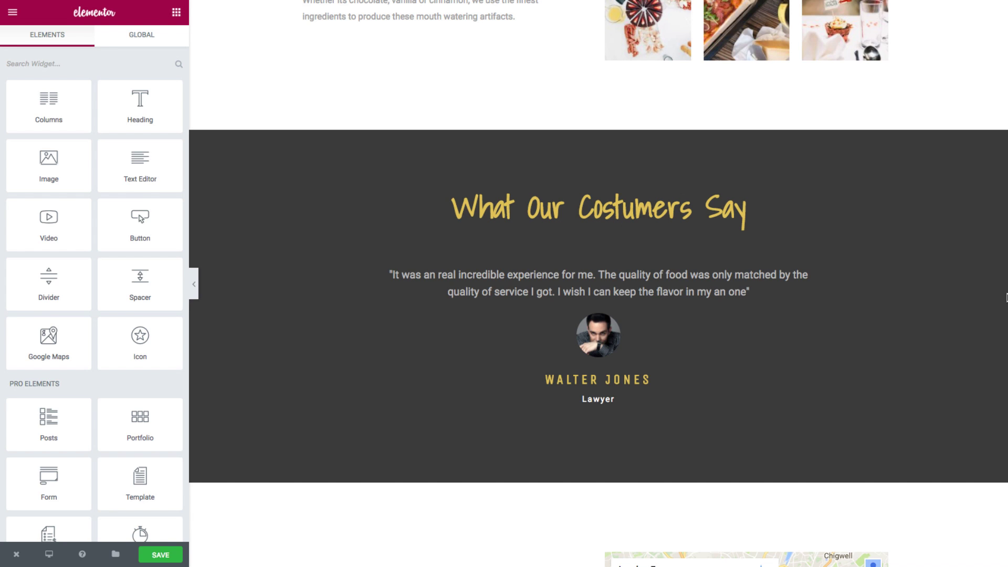
scroll(276, 371, up, 1)
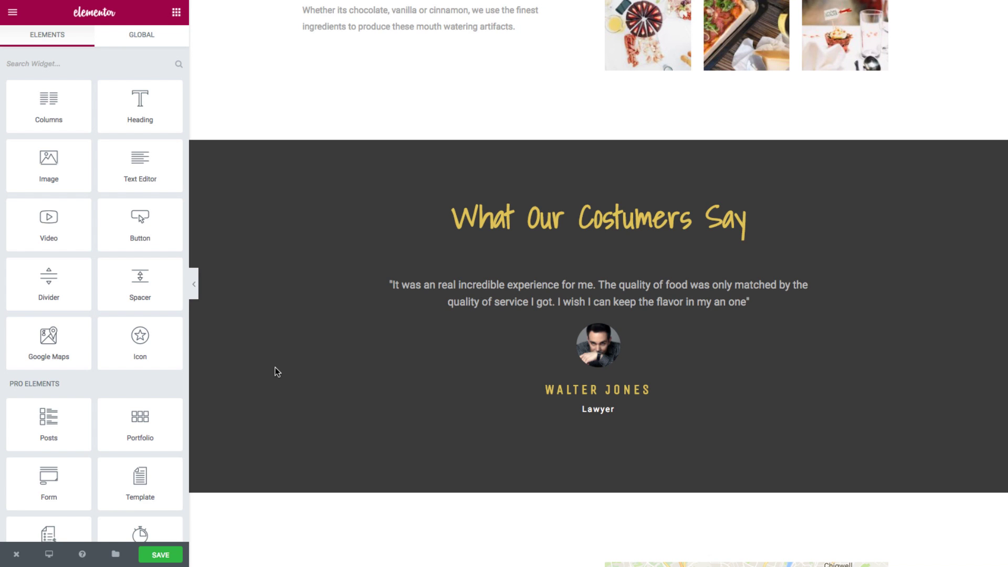
scroll(277, 371, up, 2)
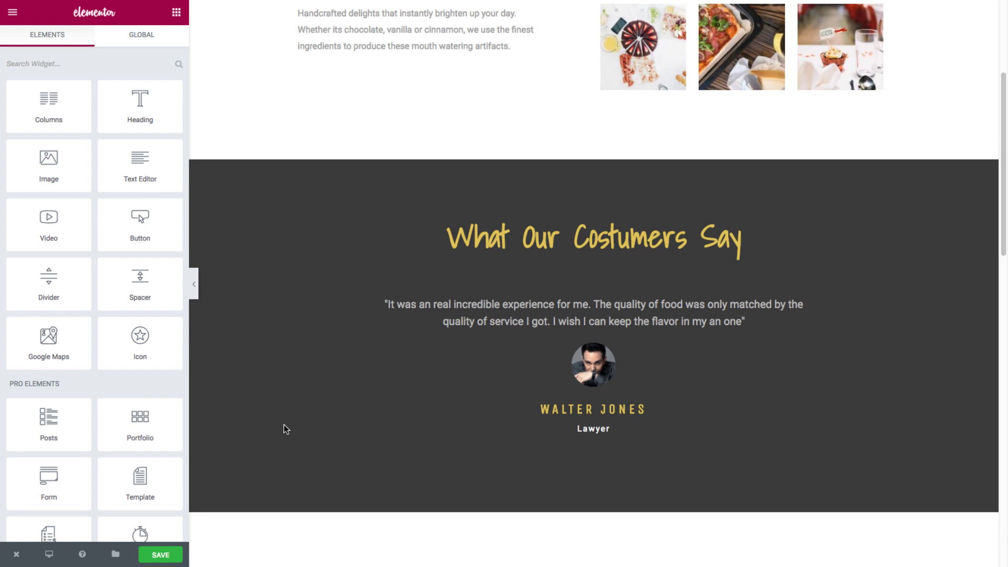
Go from the dashboard to the Appearance > Widgets page.
mouse_move(17, 553)
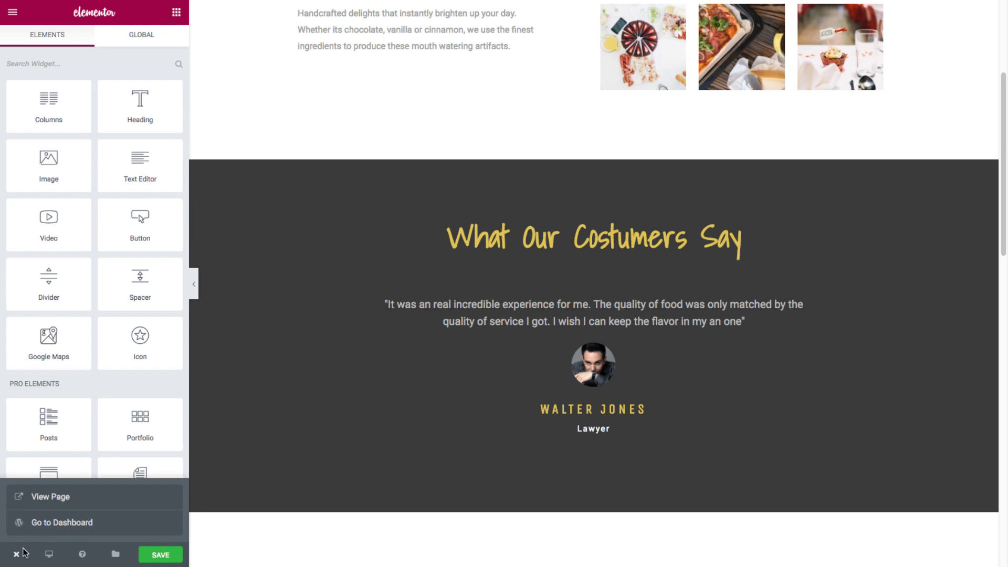
super+click(57, 525)
click(228, 29)
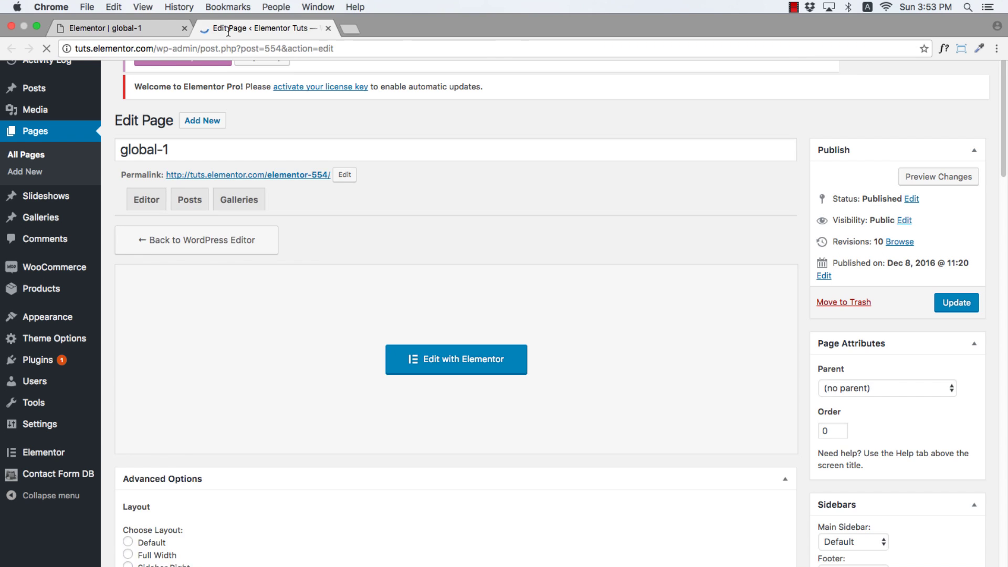
mouse_move(63, 315)
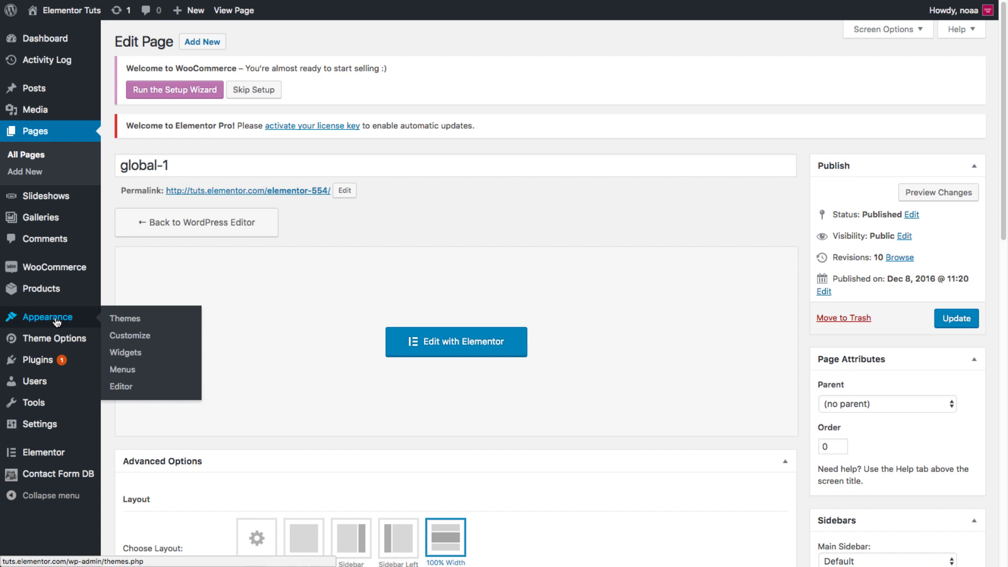
click(117, 354)
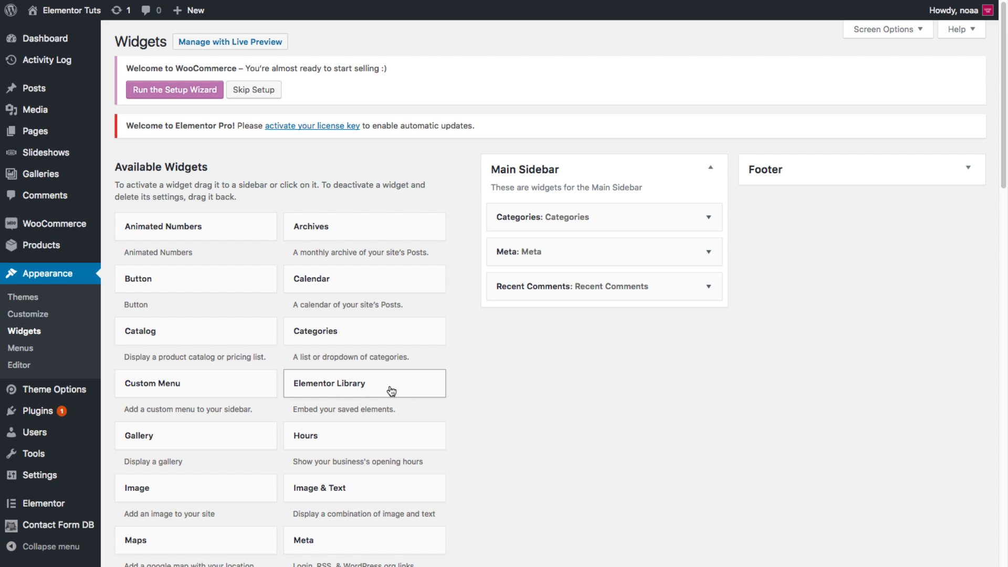
Add an Elementor Library widget to the Footer set to 'featured testimonial (widget)' and save it.
drag(389, 391, 890, 193)
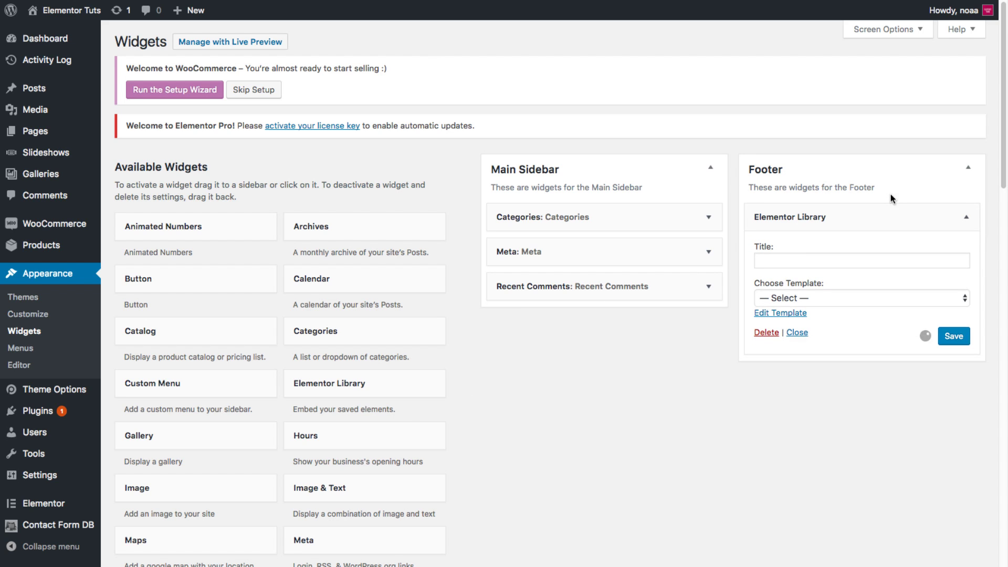
click(805, 297)
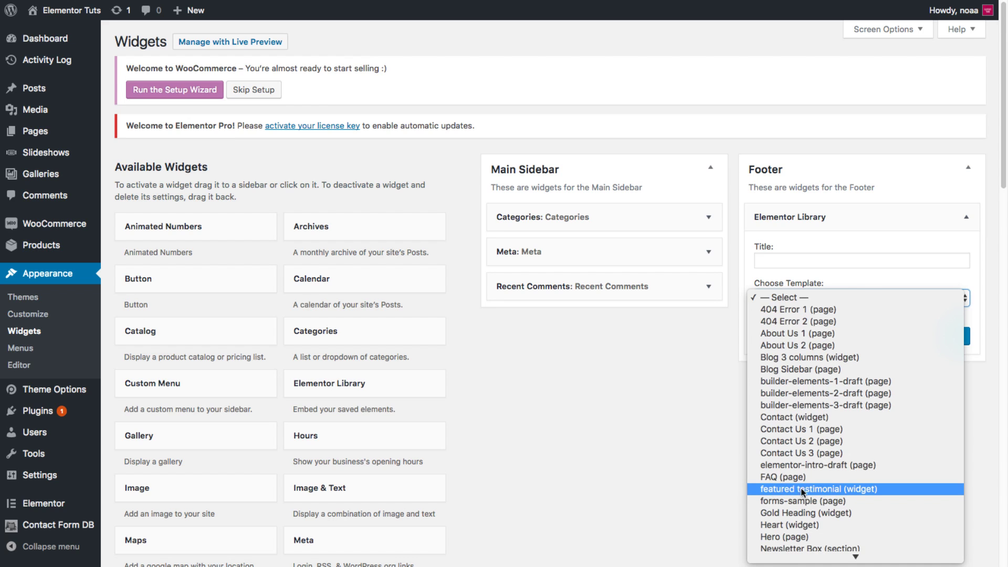
click(817, 490)
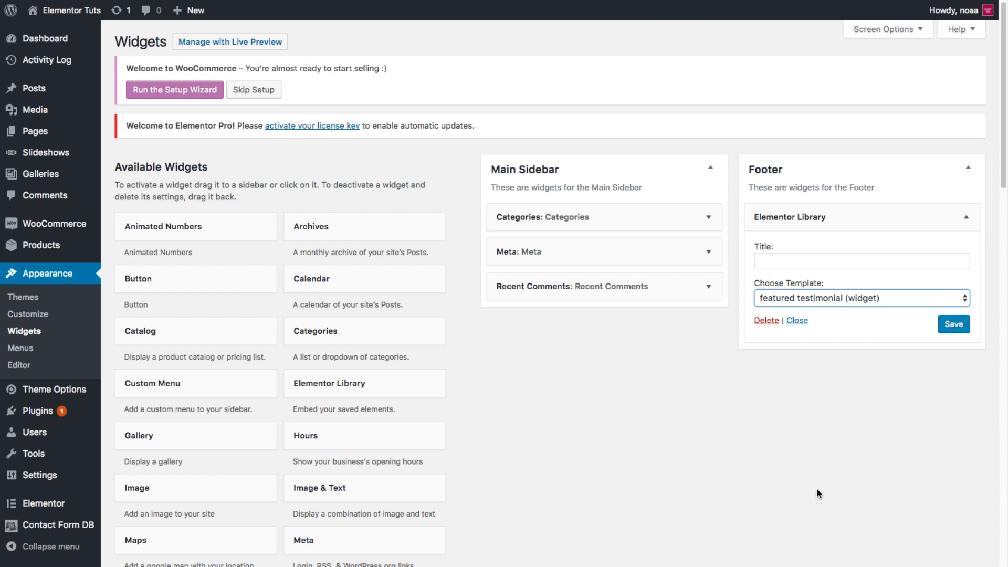
click(956, 325)
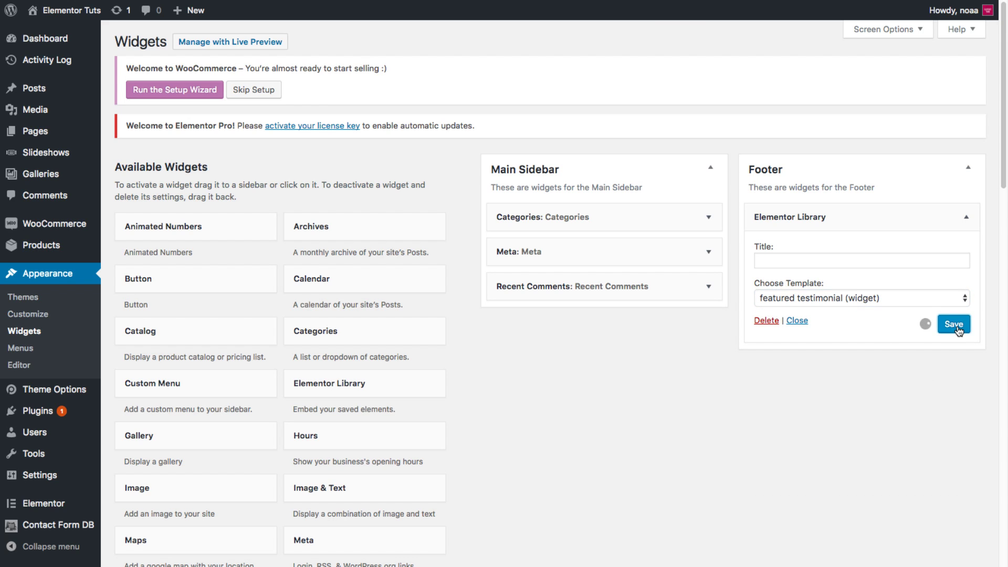
click(154, 32)
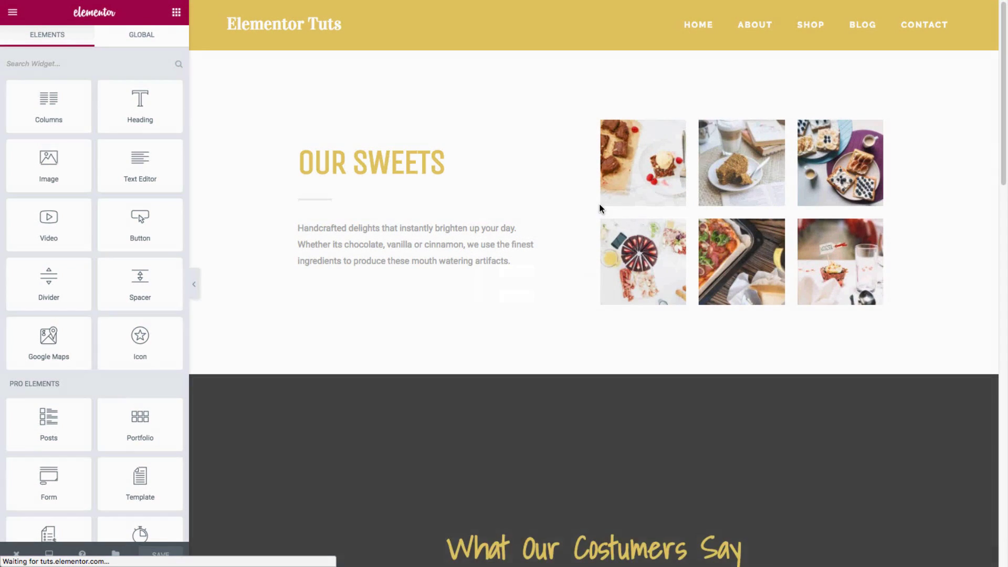
scroll(601, 288, down, 12)
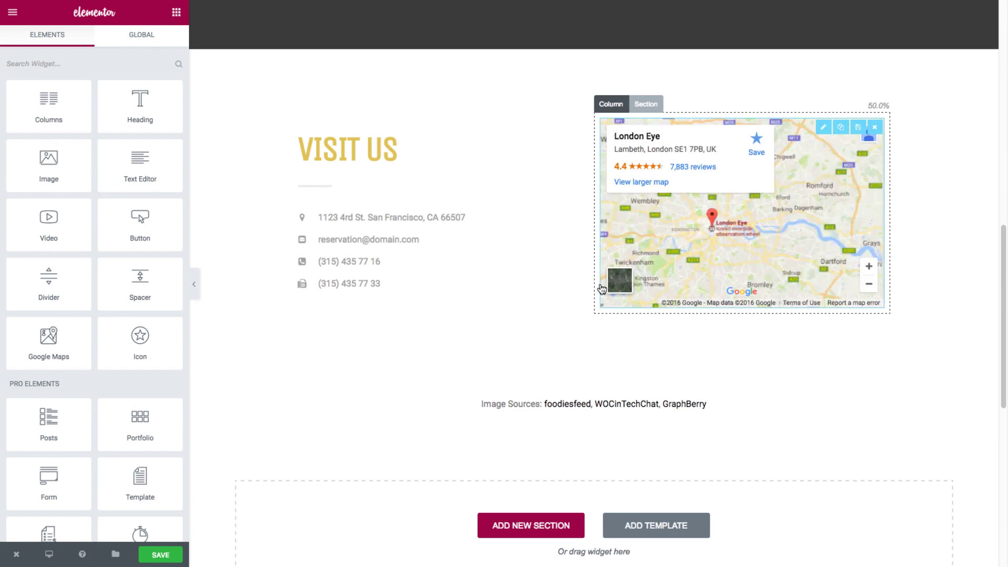
scroll(565, 326, down, 9)
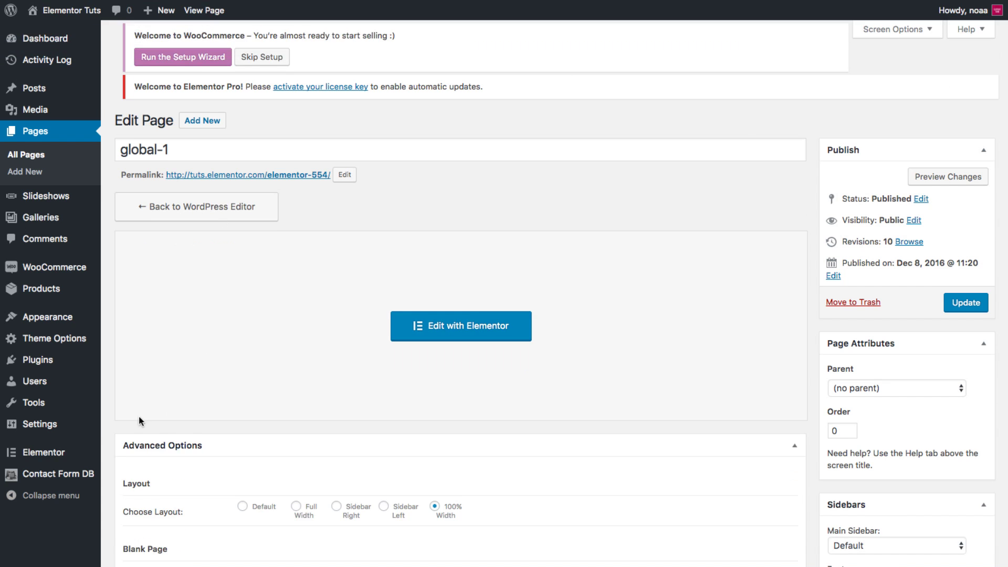
Check the template shortcodes in Elementor's My Library, then return to the Edit Post tab.
mouse_move(50, 452)
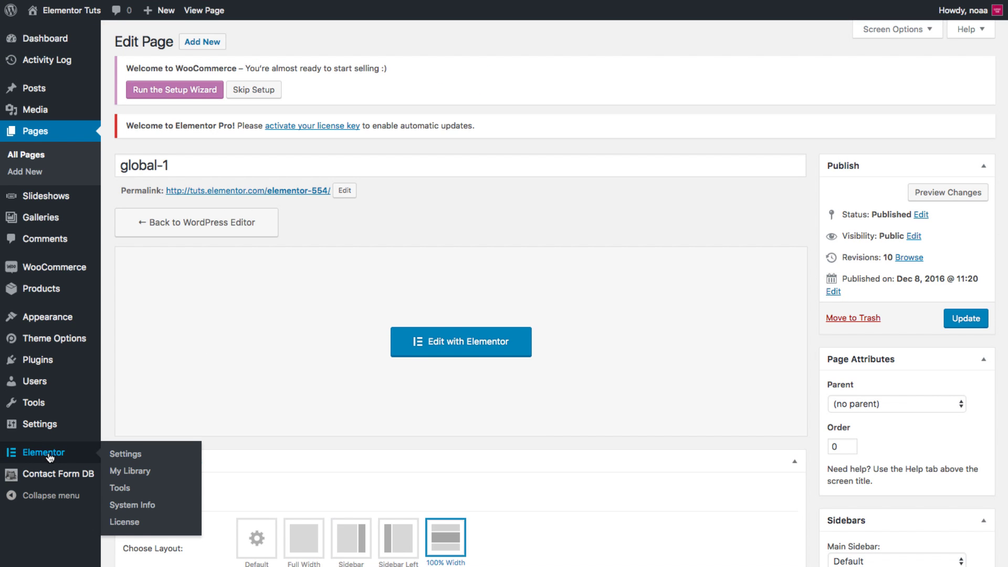
click(117, 473)
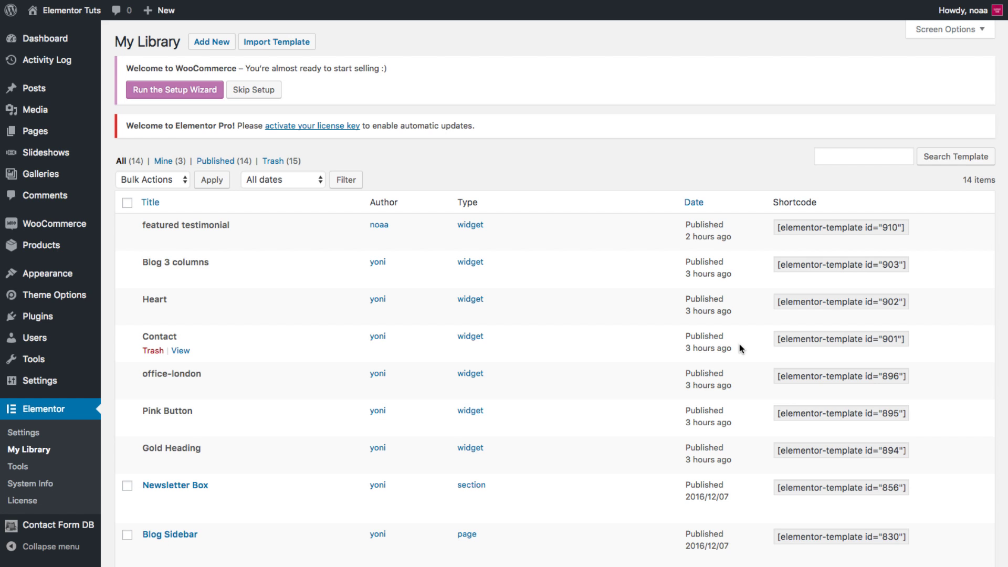
click(372, 33)
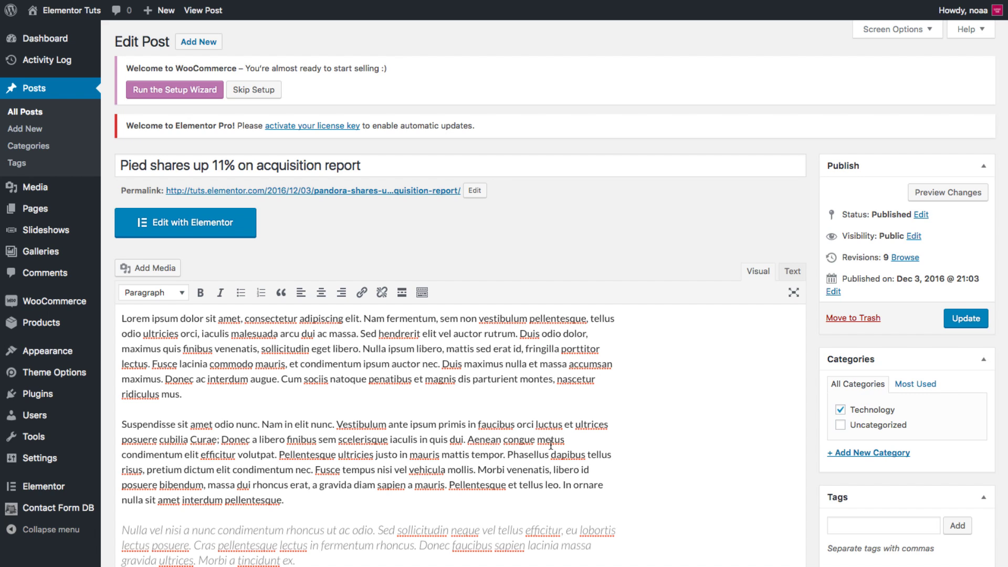
Copy the featured testimonial's shortcode [elementor-template id="910"] from My Library.
mouse_move(225, 6)
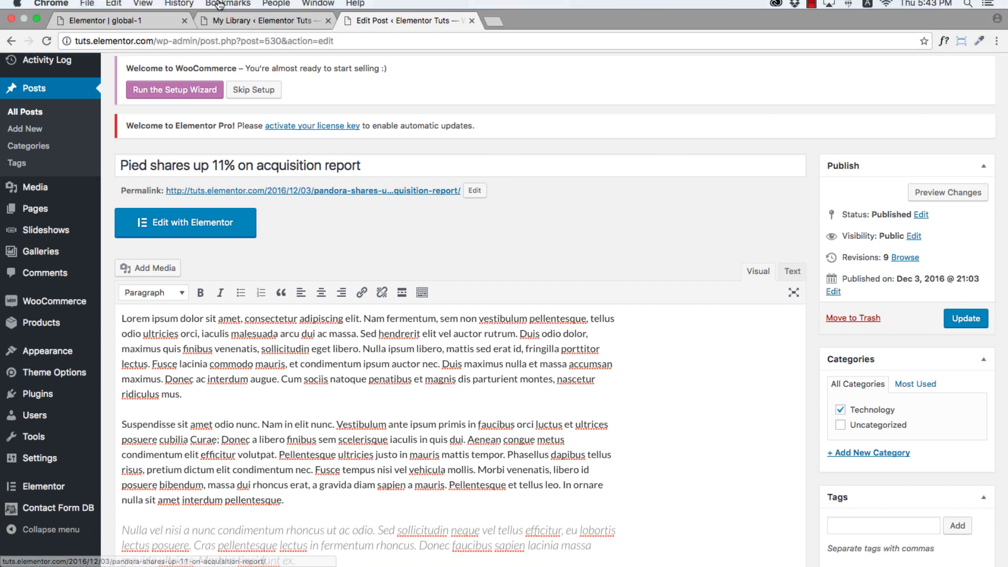
click(225, 30)
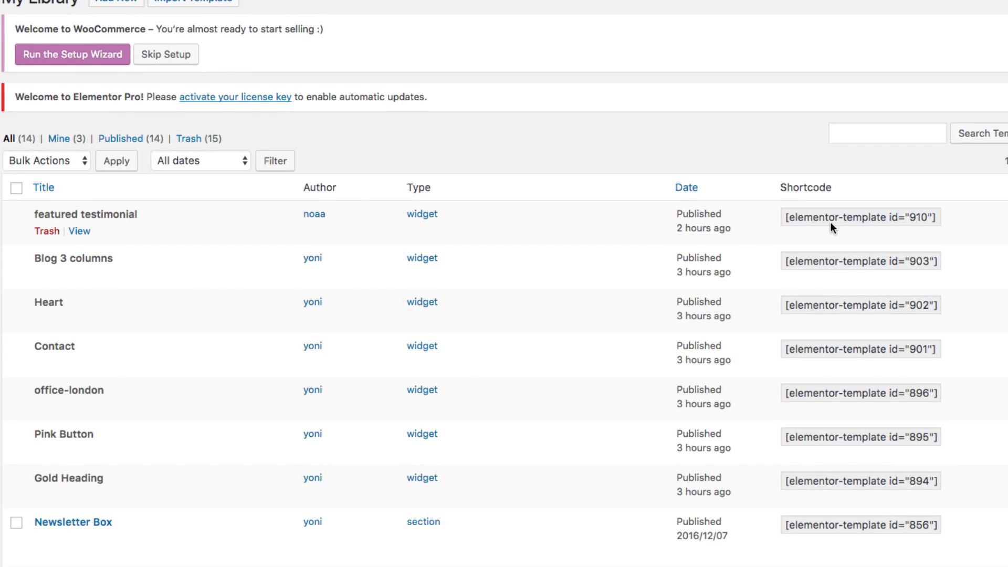
click(831, 222)
key(super+c)
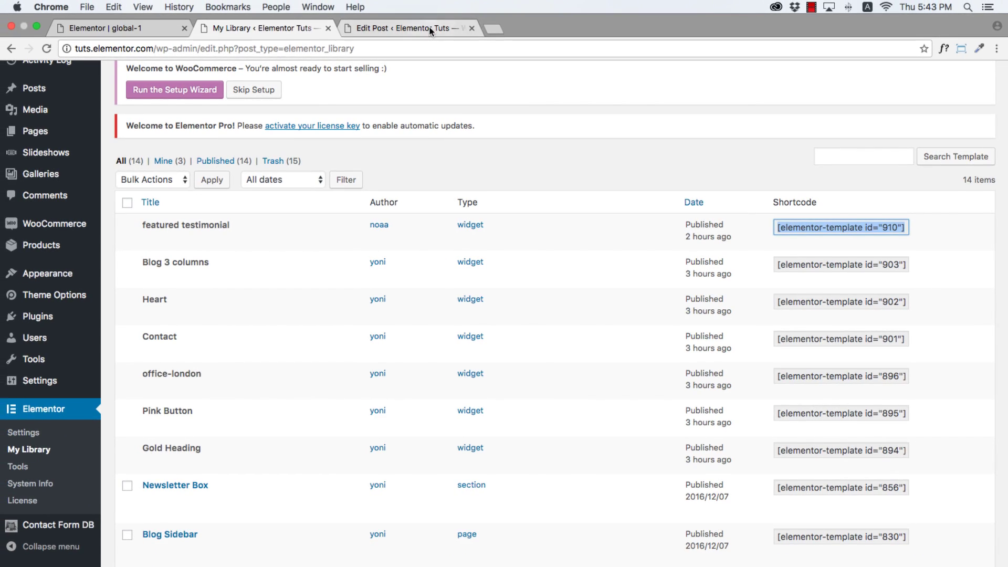
Paste the shortcode into a new paragraph after 'Green Beret.' and update the post.
click(462, 29)
scroll(440, 220, down, 5)
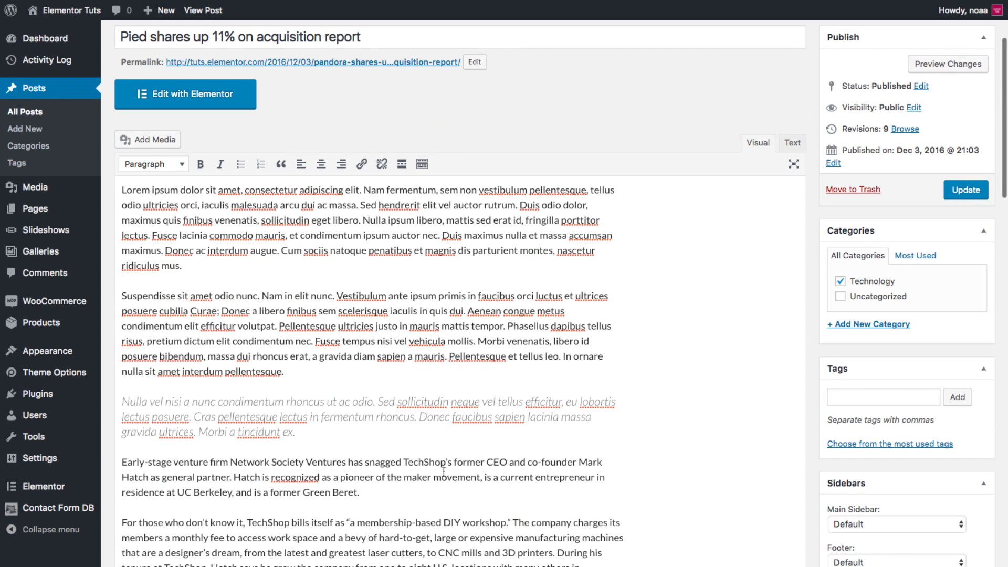
click(400, 493)
key(Return)
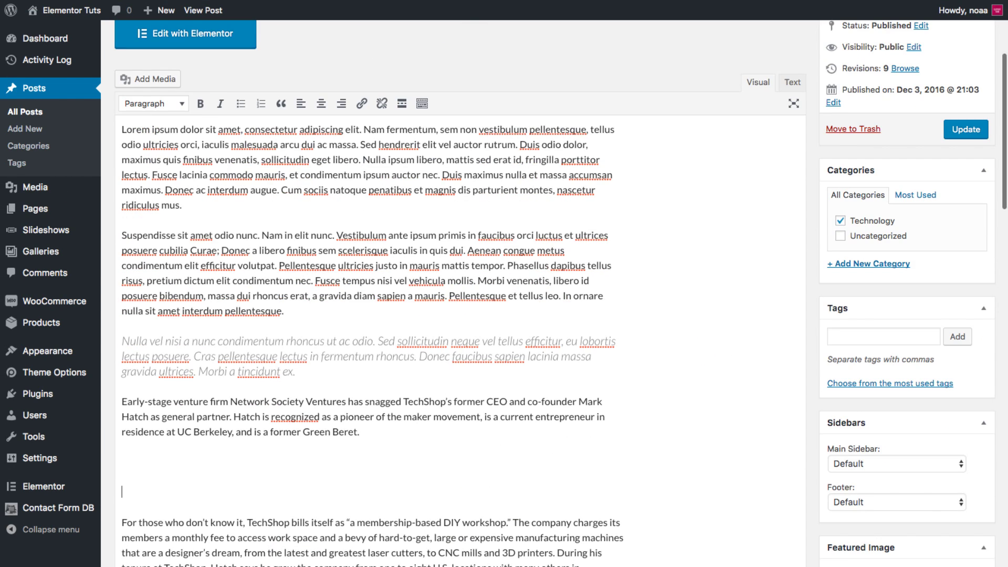
key(super+v)
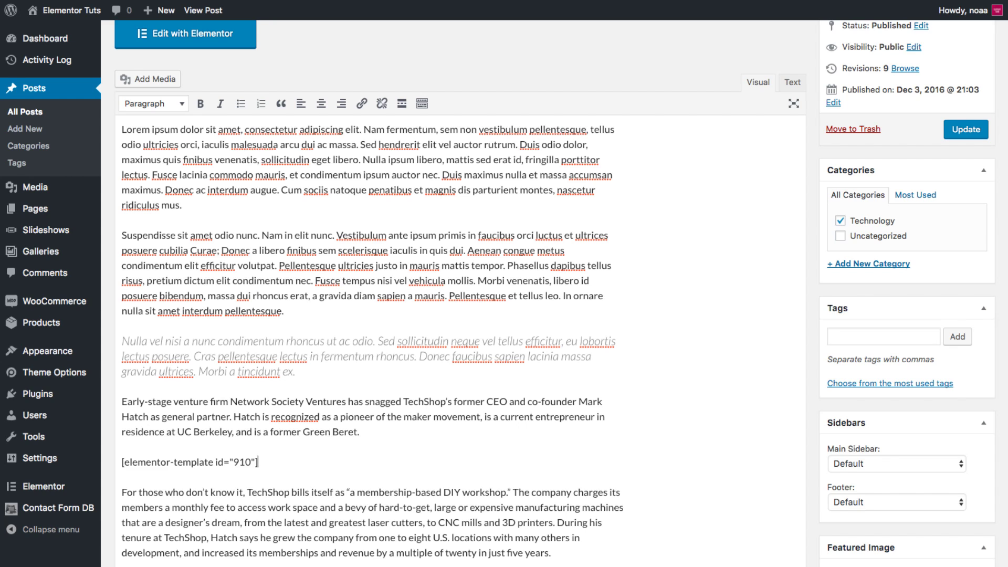
click(957, 130)
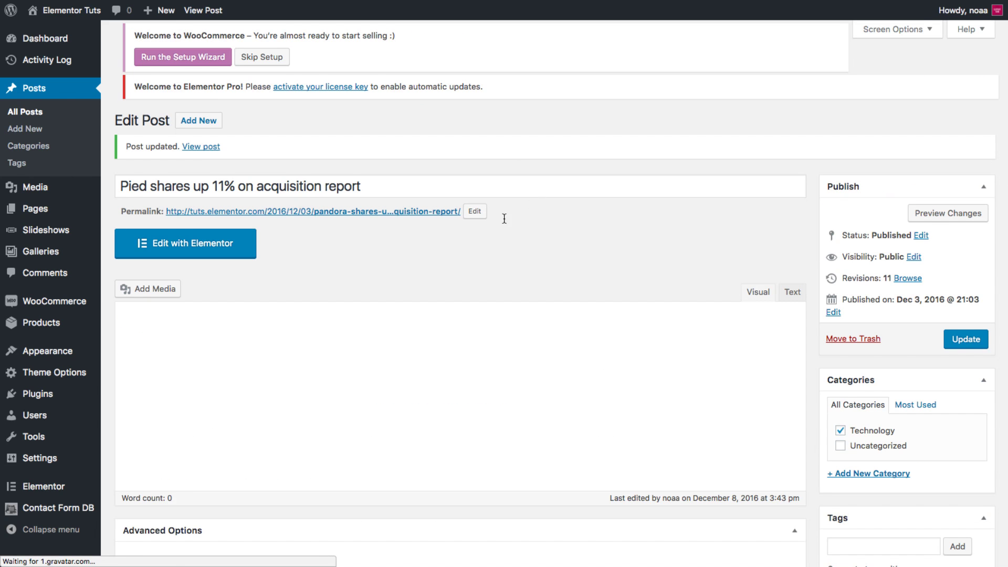
View the published post's testimonial below the Green Beret paragraph, then go back to My Library.
click(425, 217)
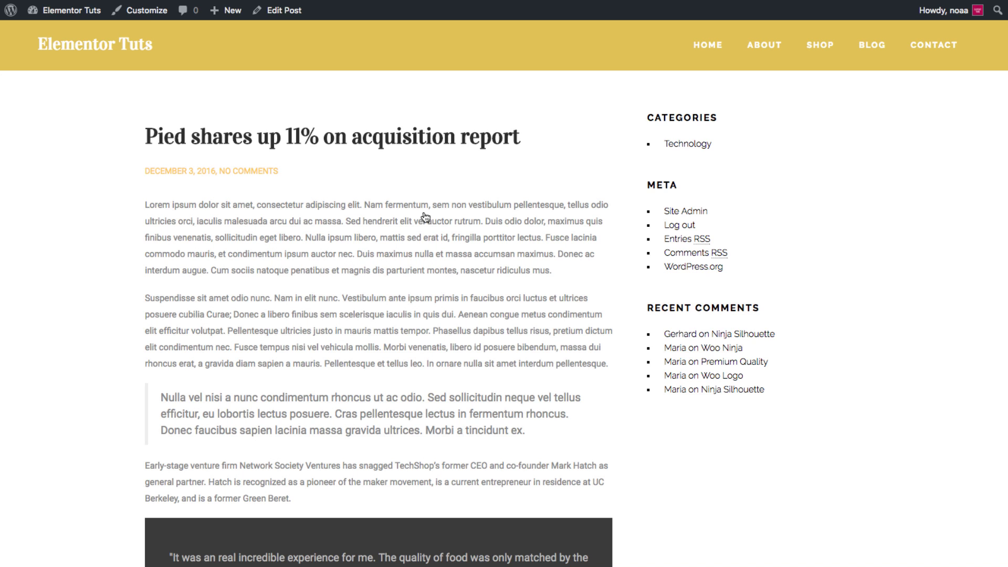
scroll(439, 222, down, 5)
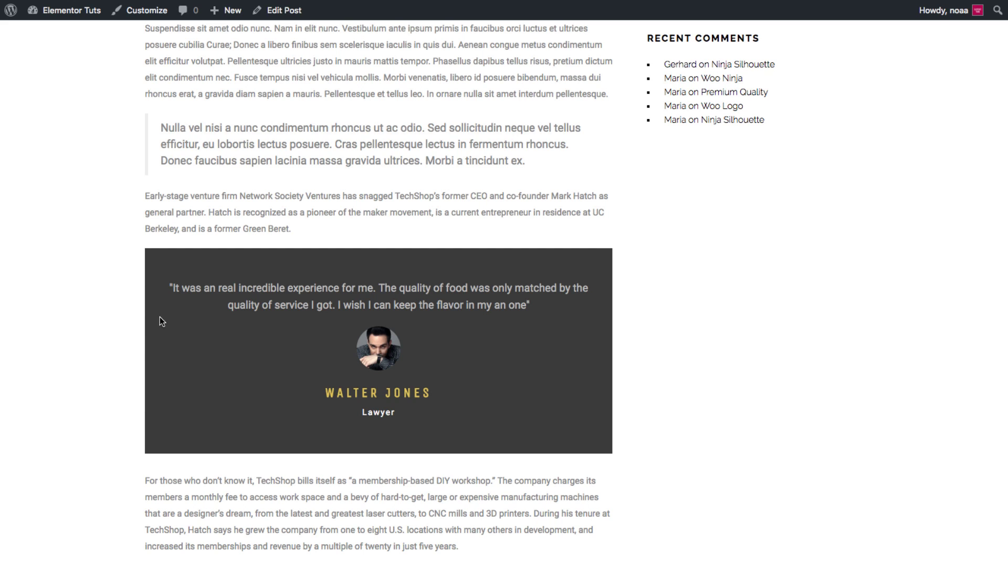
click(246, 27)
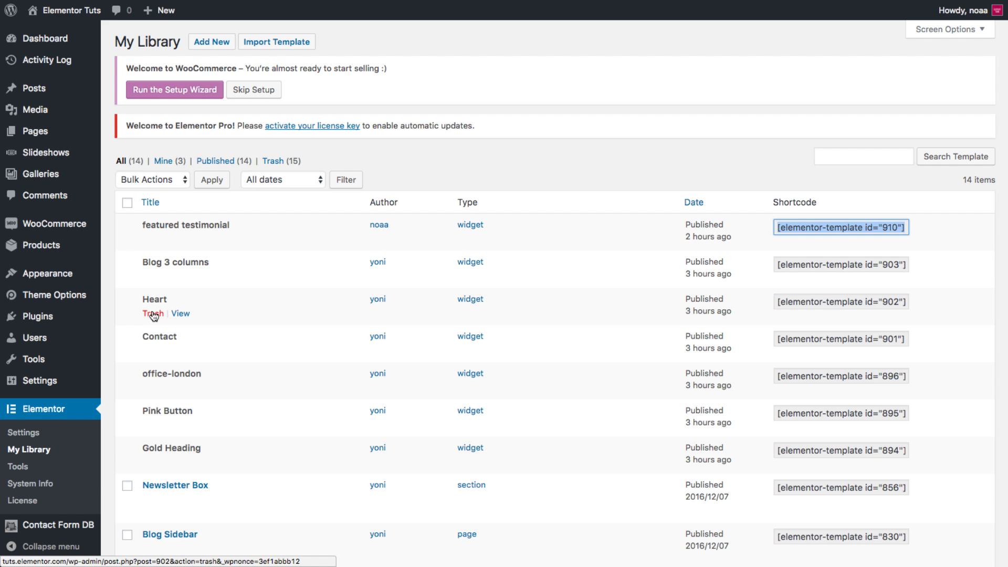
Skim the '6 Days Before Pro Launches' Slides article, then the 'Elementor Pro - See Live Forms' article.
click(402, 28)
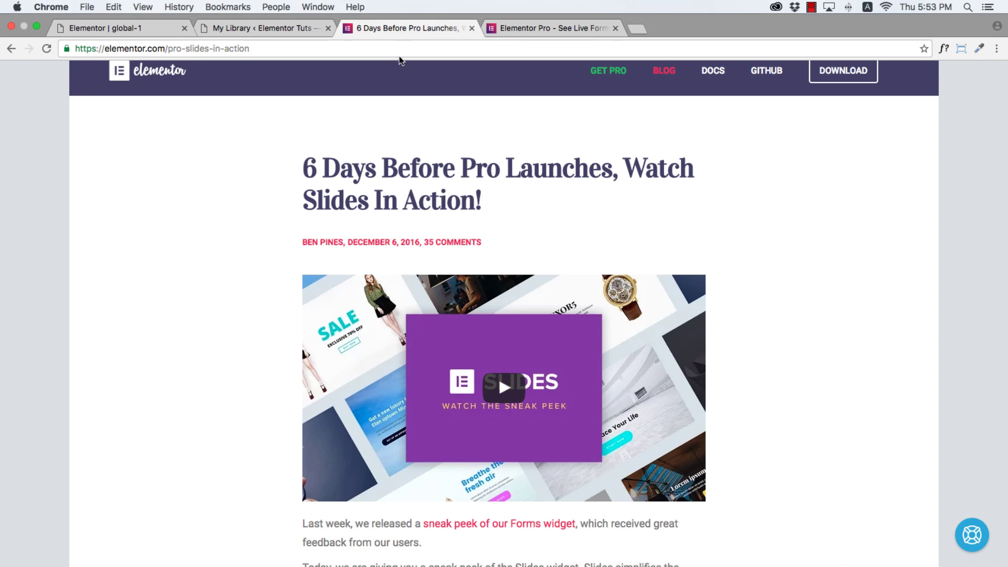
scroll(345, 519, down, 6)
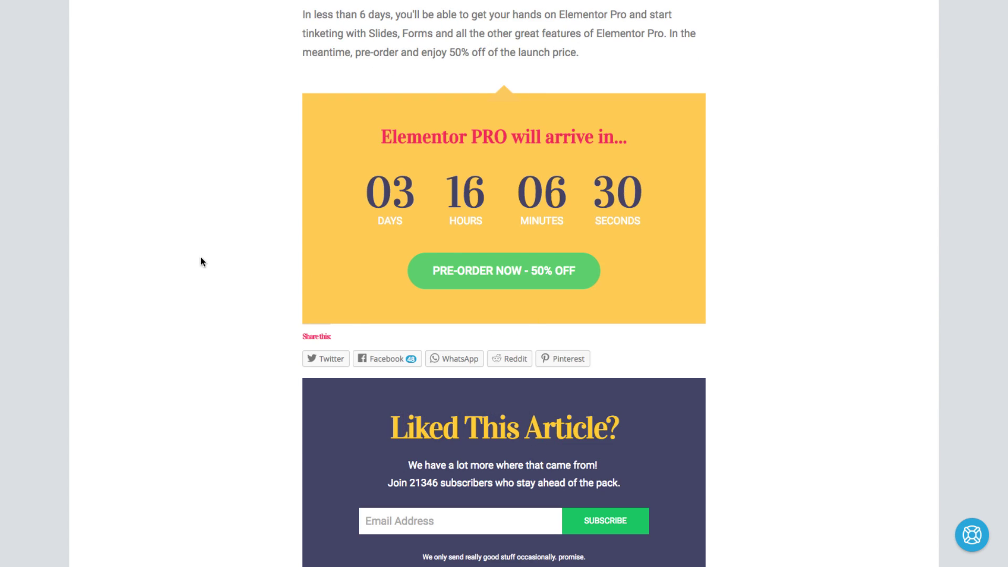
mouse_move(528, 4)
click(530, 29)
scroll(462, 336, down, 13)
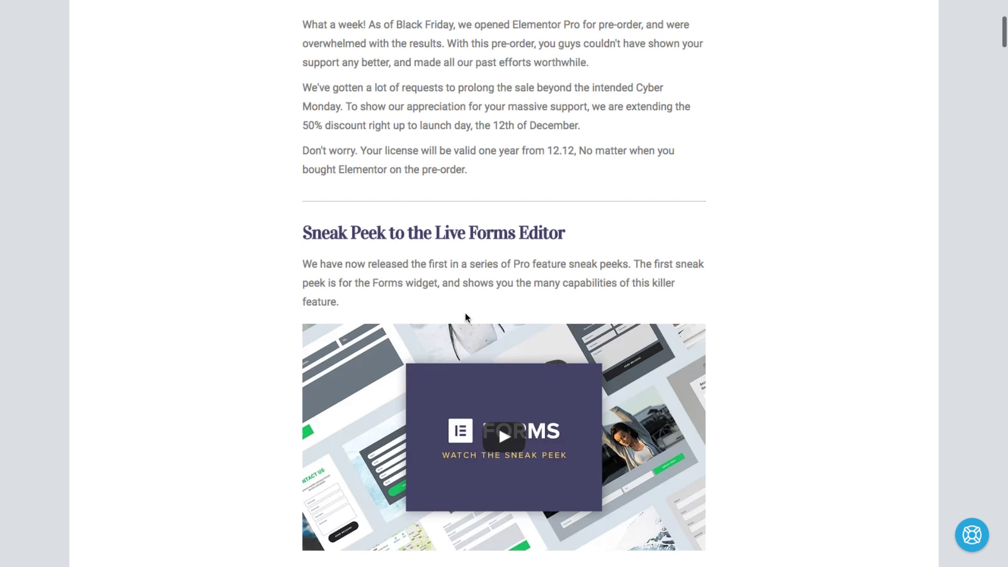